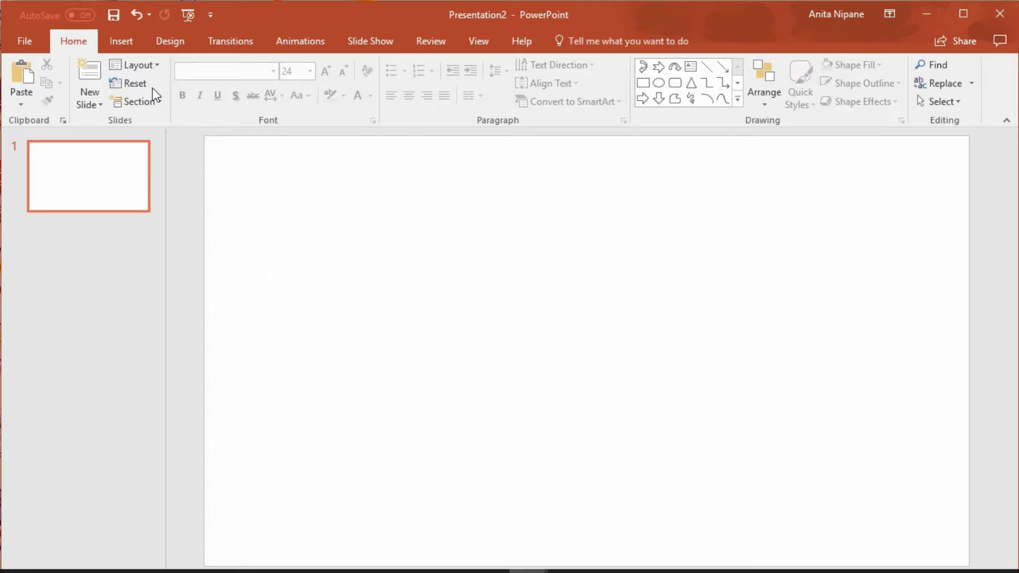
Insert the girl-2940655_1920 photo from Downloads and enlarge it by dragging its corners.
click(118, 38)
click(103, 82)
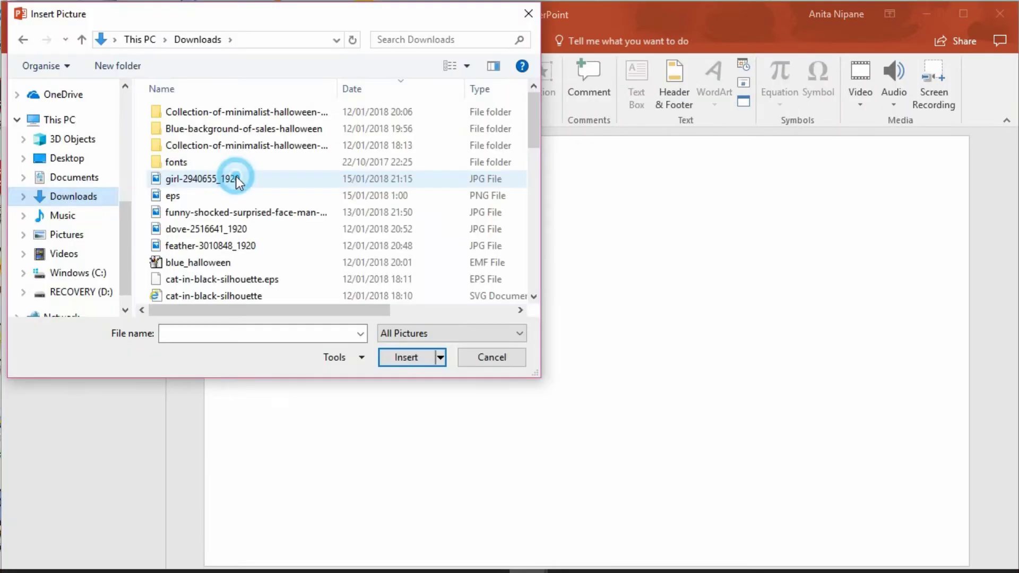
double_click(235, 175)
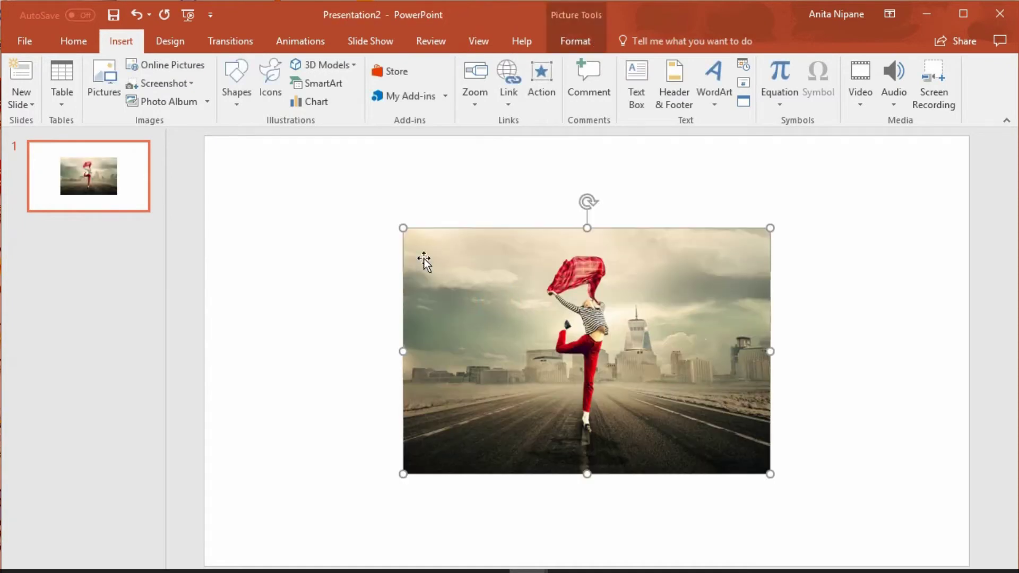
drag(404, 228, 351, 193)
drag(771, 475, 790, 487)
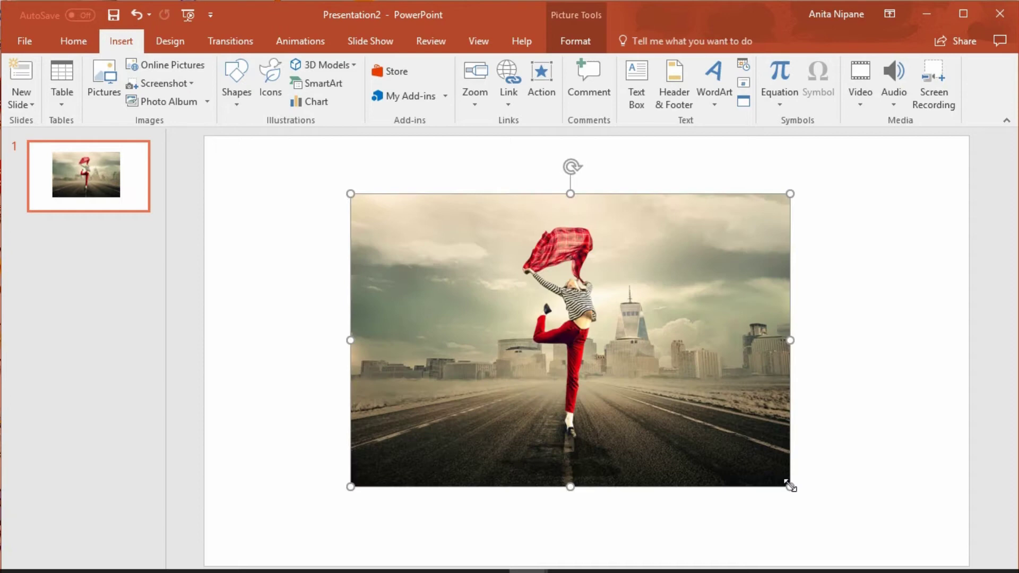
Start Remove Background on the dancer photo using the Tell me search box.
click(655, 41)
text(remove)
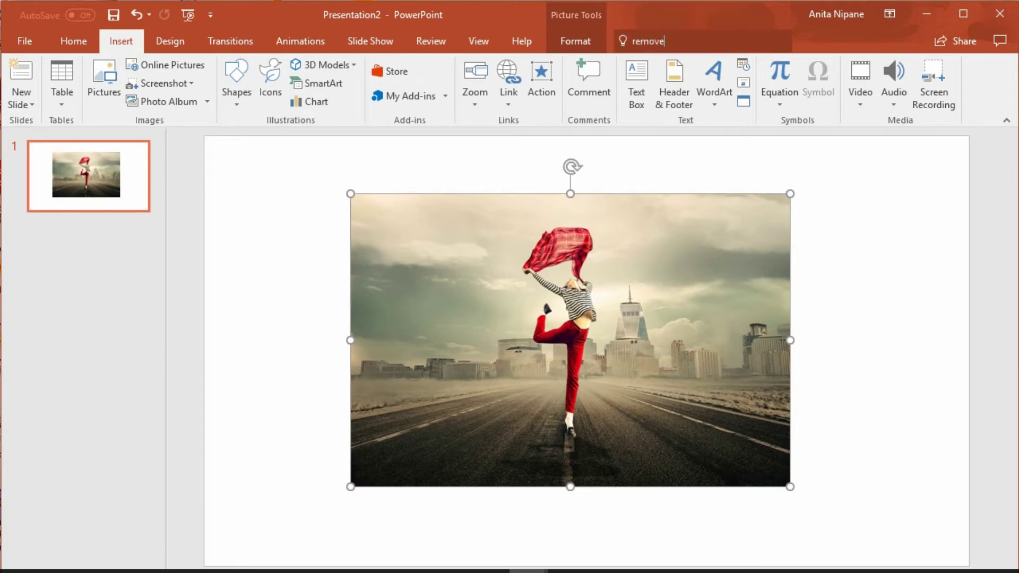
text( b)
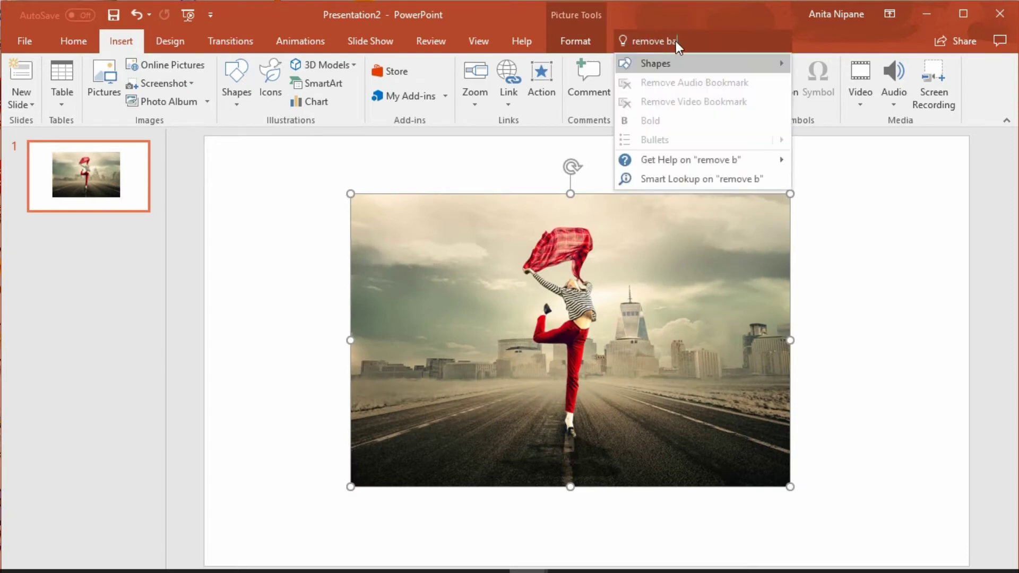
text(a)
click(703, 61)
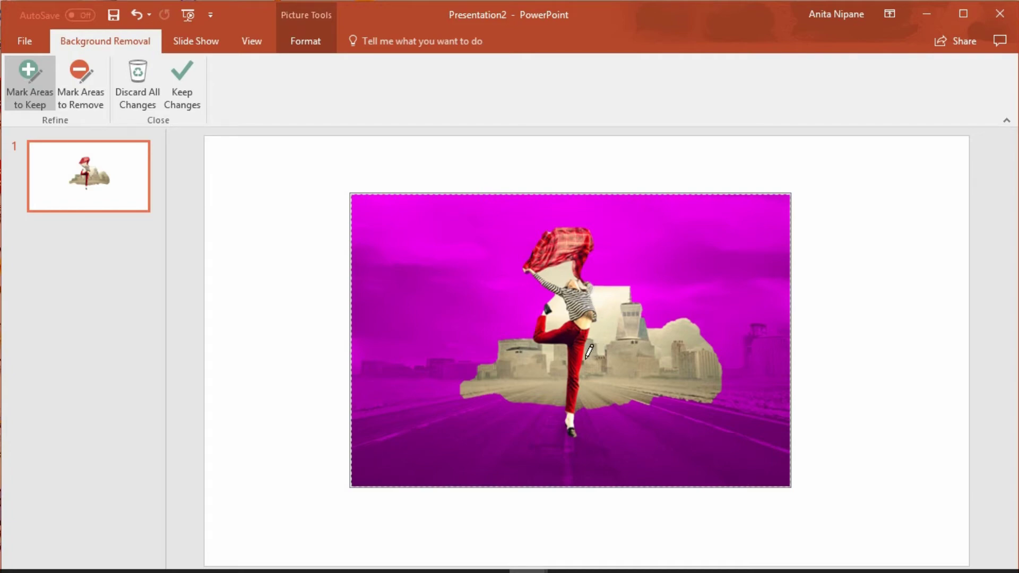
Mark the buildings and tower around the dancer for removal, and keep her raised foot.
click(81, 94)
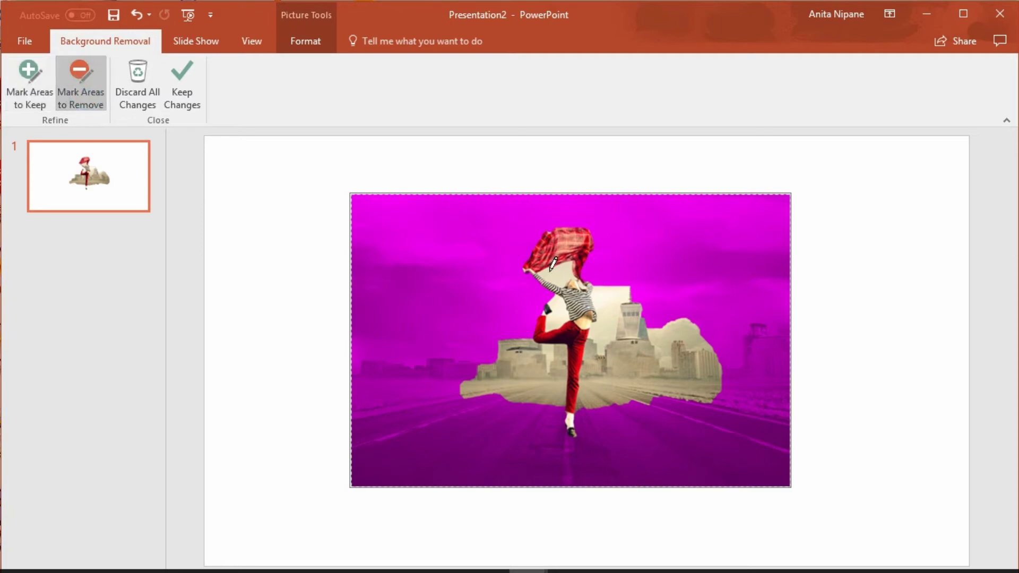
drag(600, 293, 607, 322)
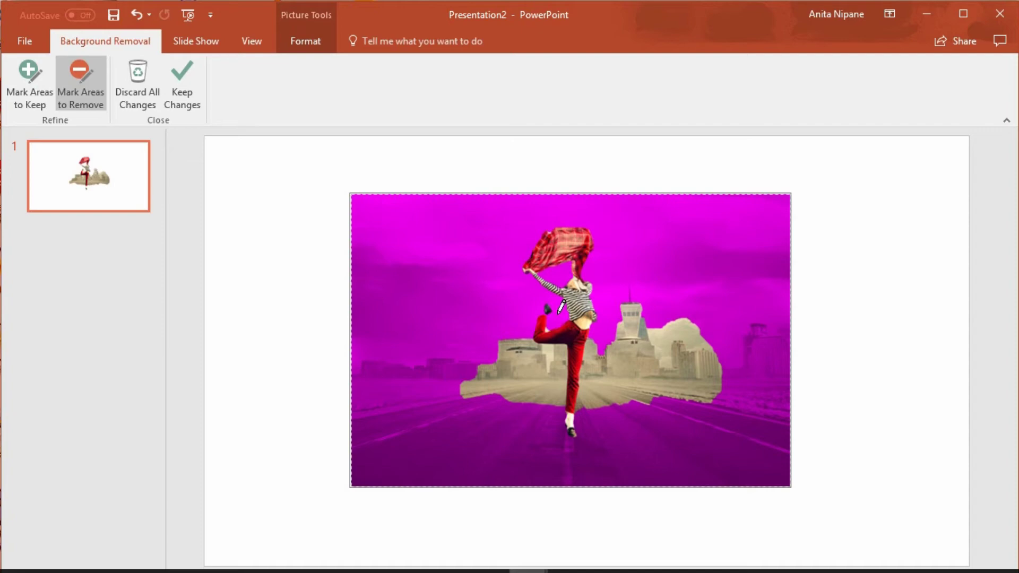
mouse_move(632, 307)
mouse_down()
mouse_move(625, 330)
mouse_move(701, 366)
mouse_up()
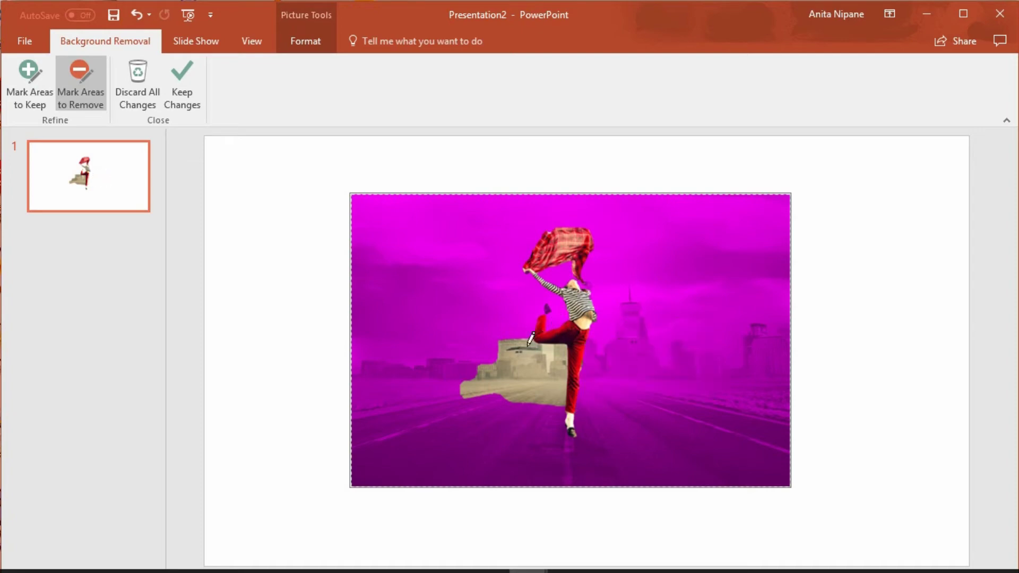
drag(504, 356, 547, 389)
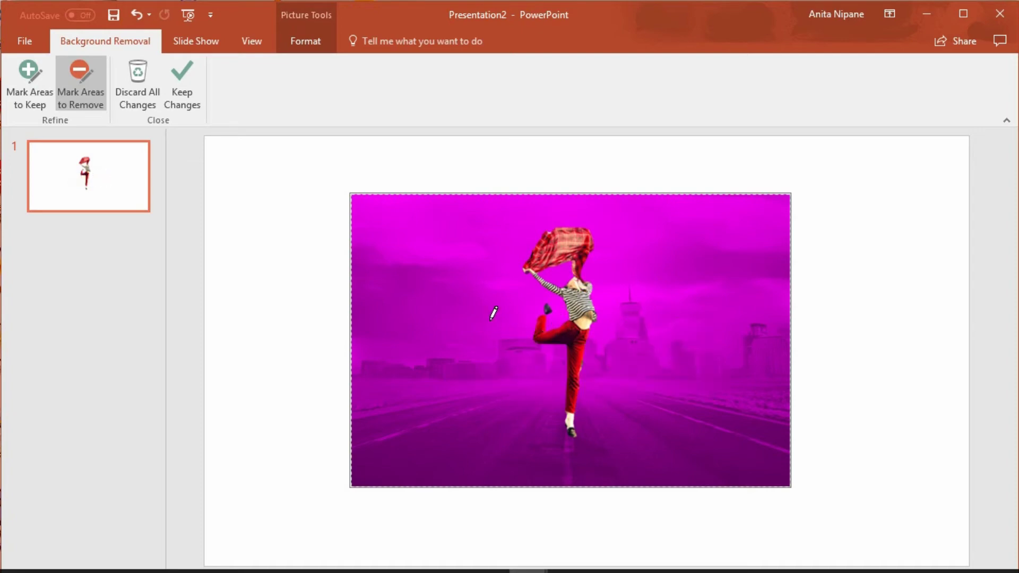
click(36, 78)
click(547, 311)
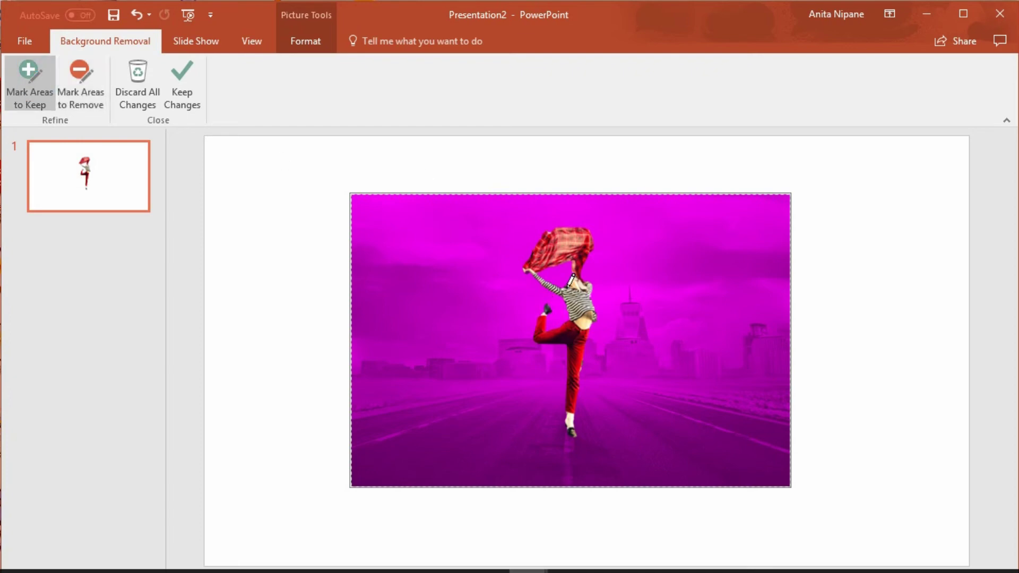
click(81, 86)
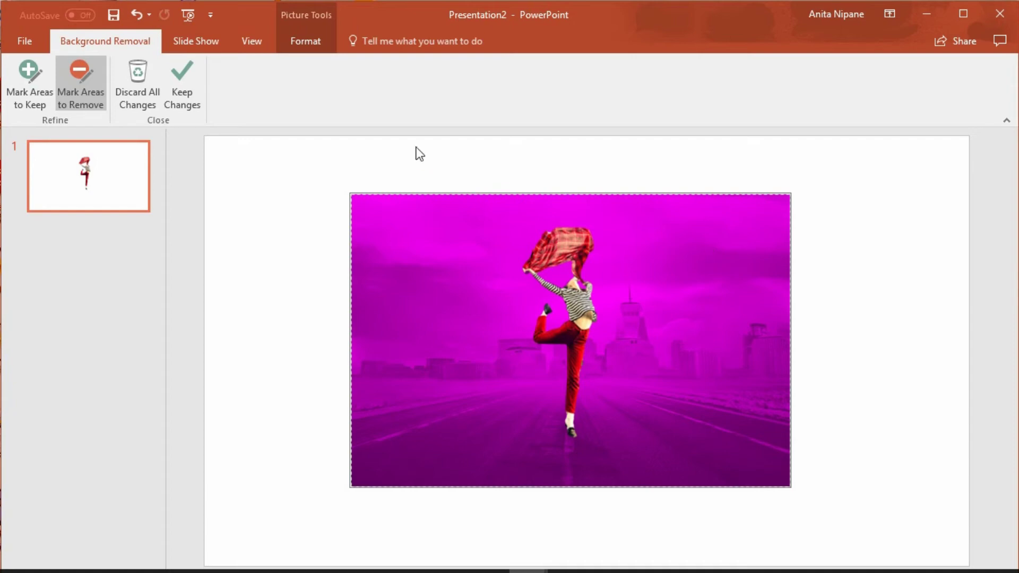
Apply the background removal and give the slide a solid blue background fill.
click(182, 86)
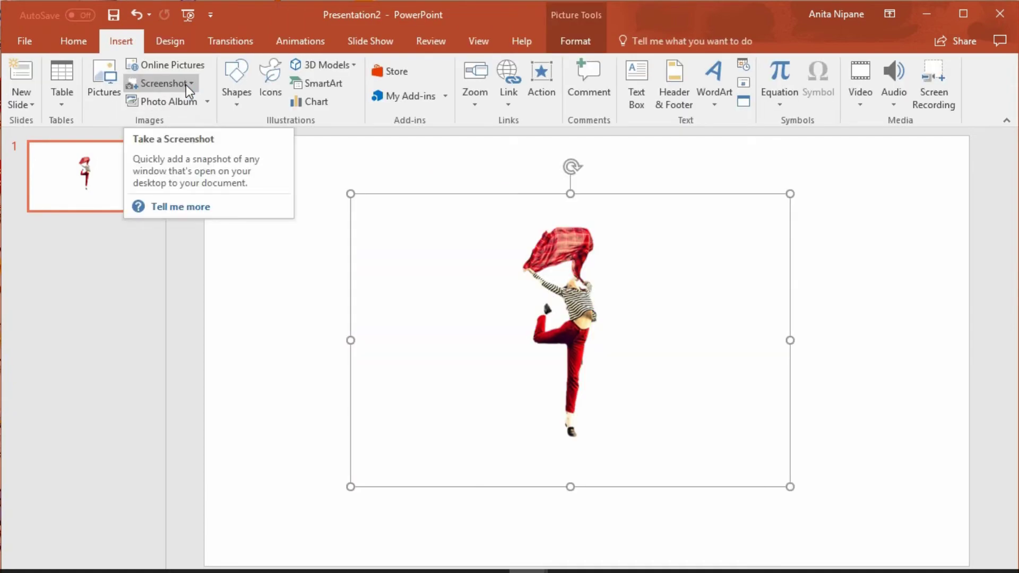
click(835, 181)
right_click(835, 182)
click(886, 313)
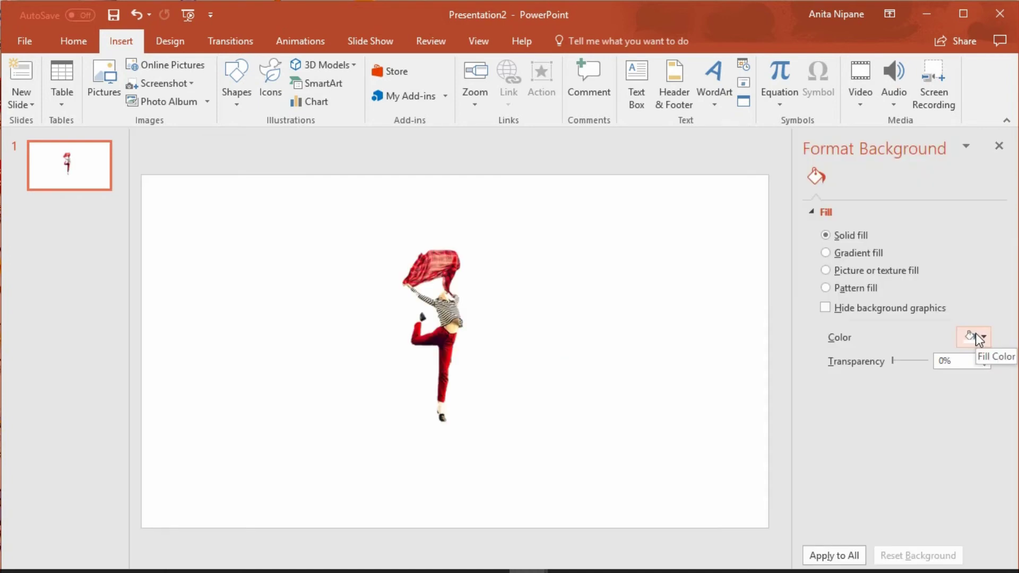
click(985, 334)
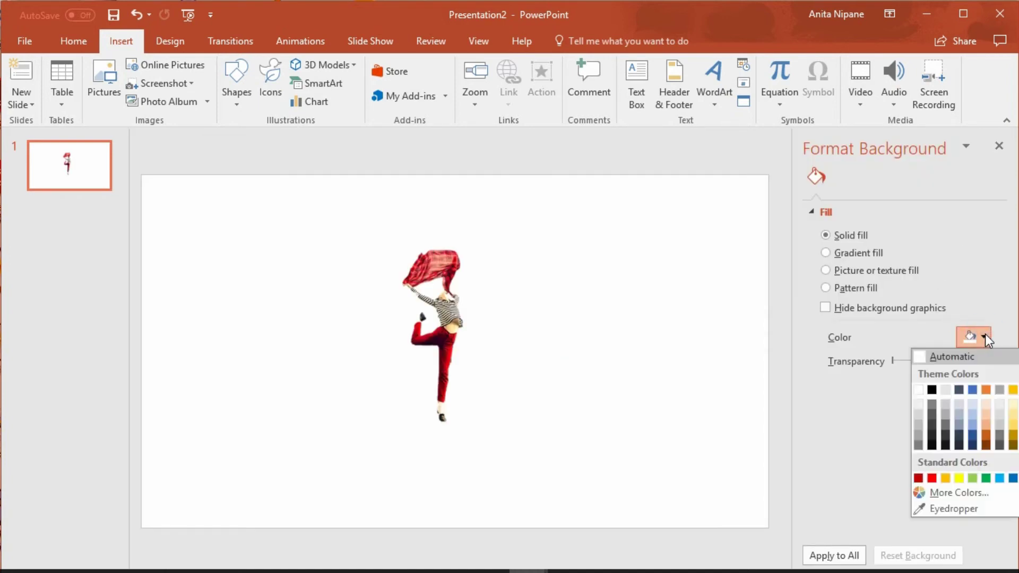
click(972, 390)
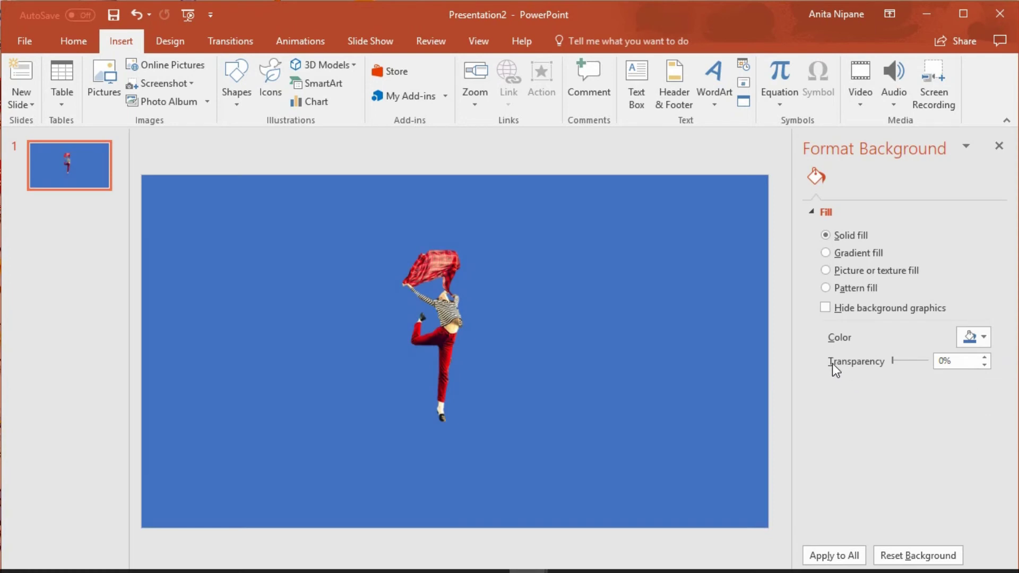
click(451, 329)
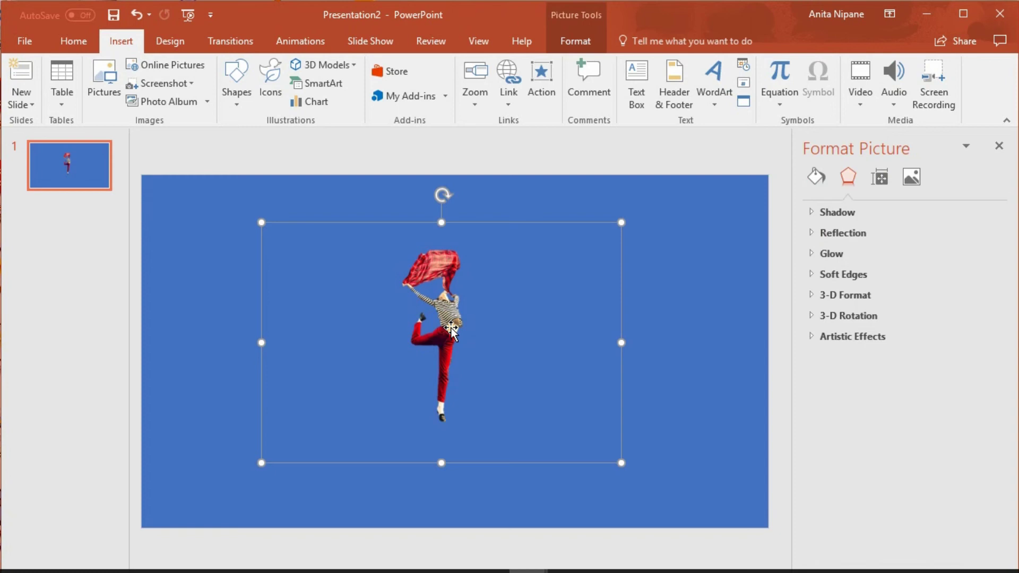
Export the cut-out dancer picture as 'girl' PNG into the Downloads folder.
click(452, 328)
right_click(451, 329)
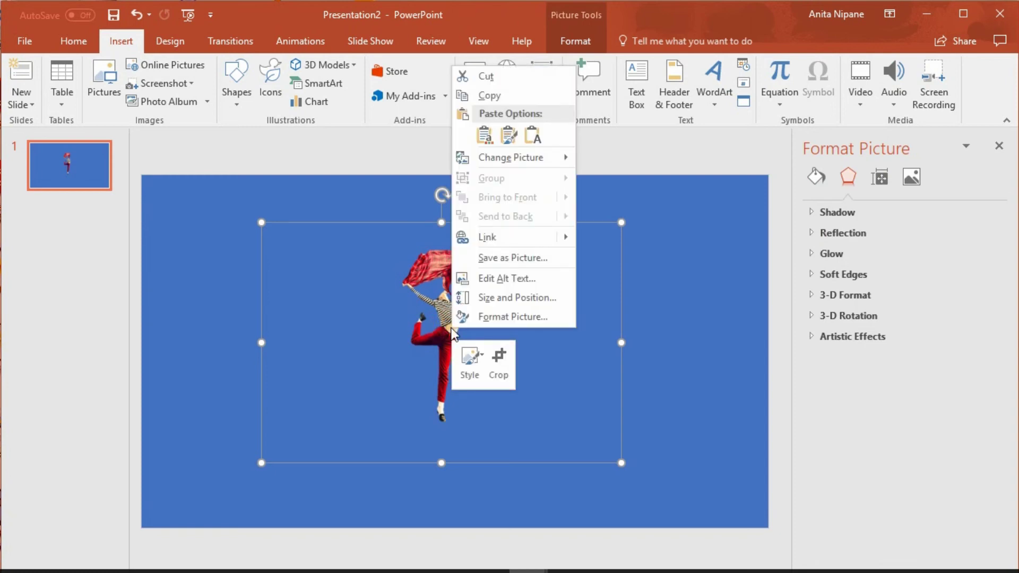
click(515, 257)
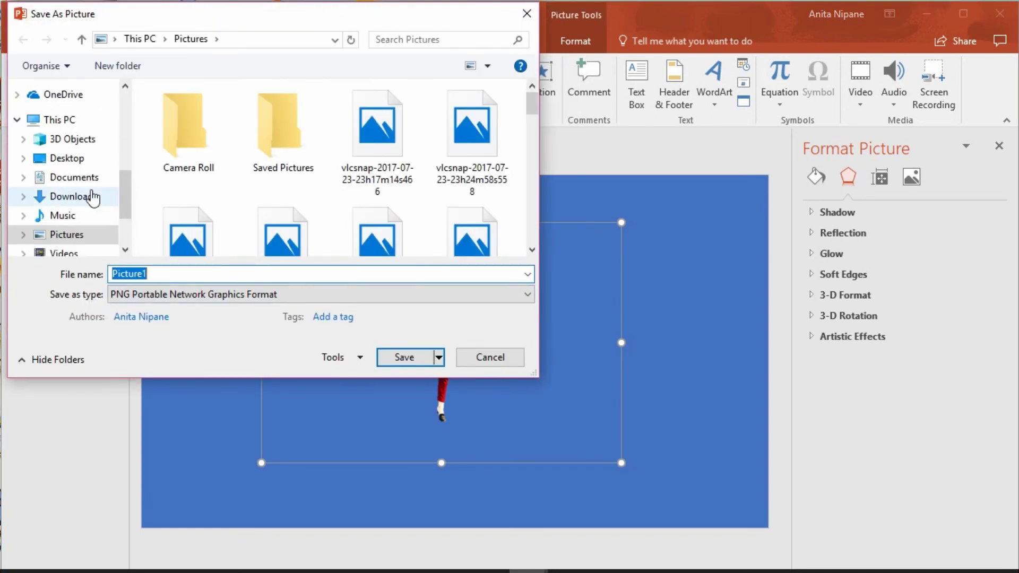
click(91, 196)
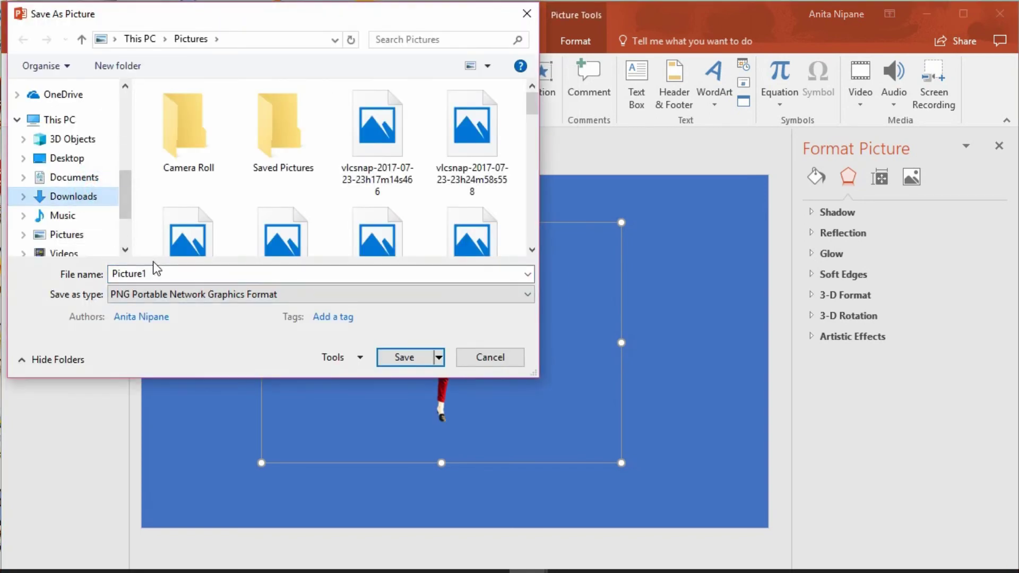
double_click(162, 273)
text(girl)
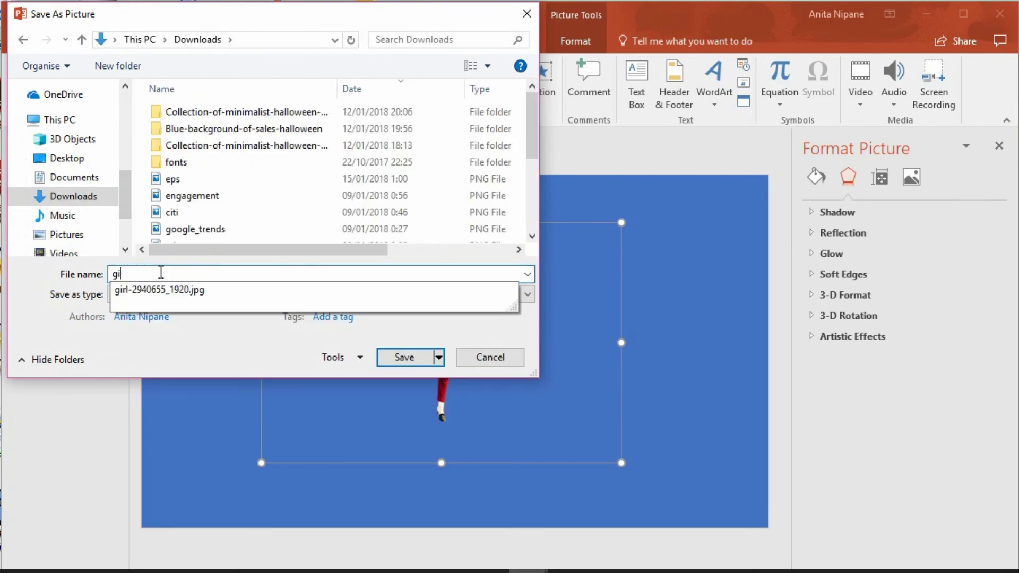
key(Return)
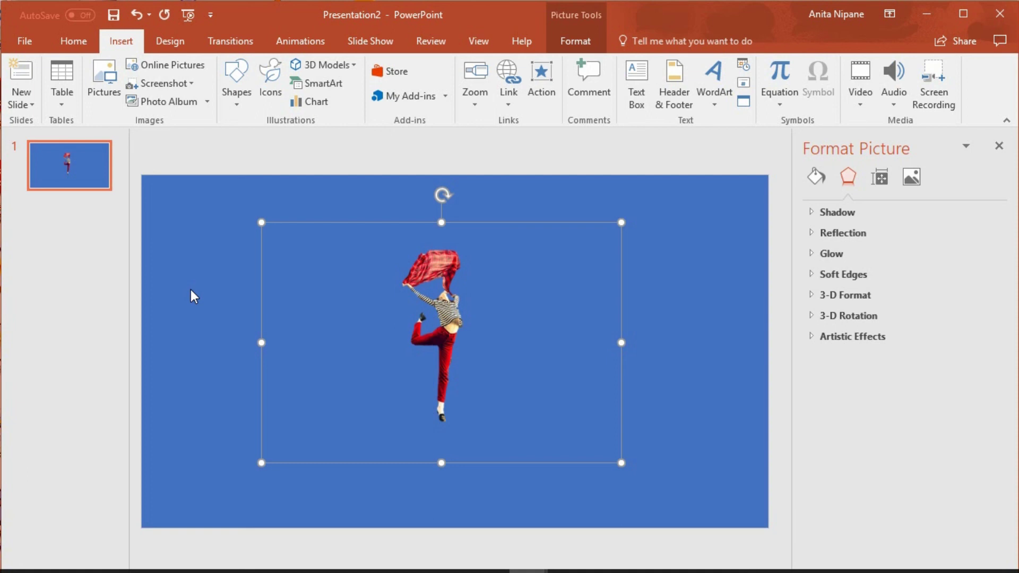
click(189, 298)
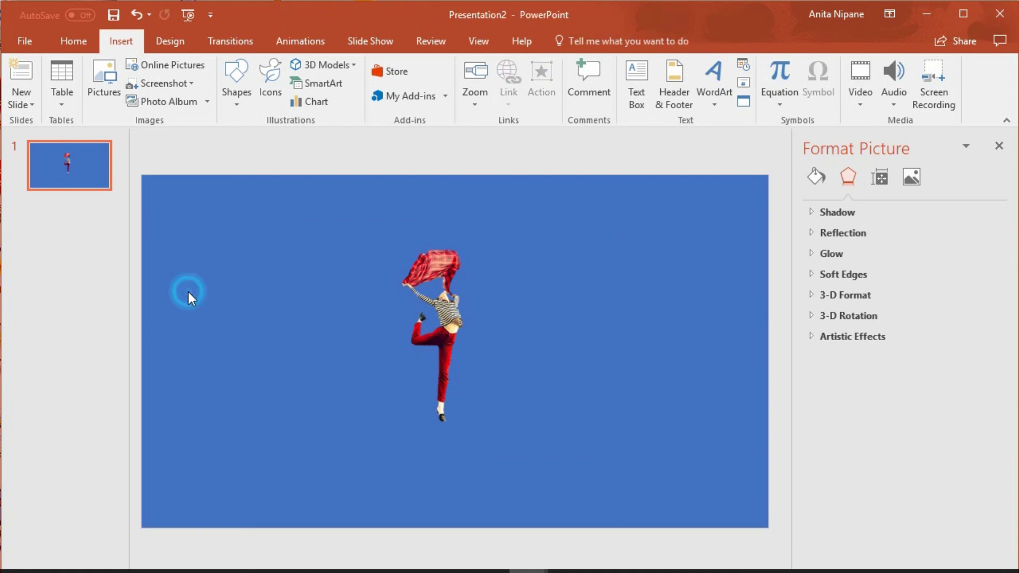